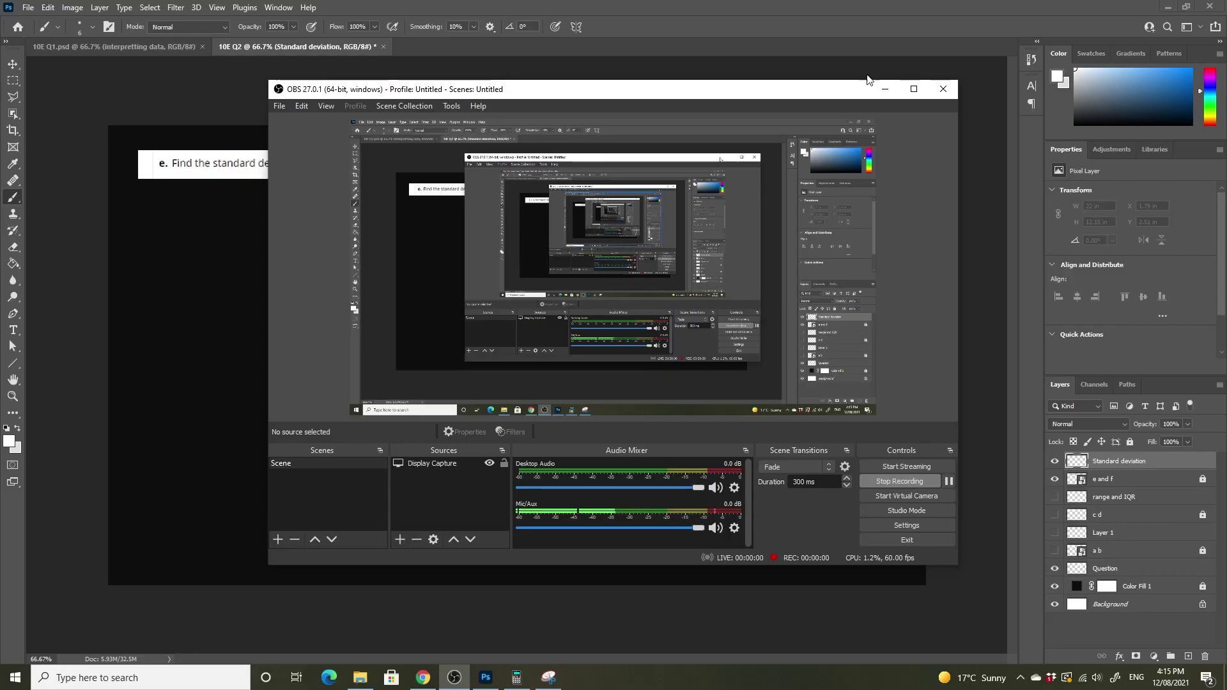
- Minimize the OBS recorder and start handwriting σx below part e's question
click(869, 80)
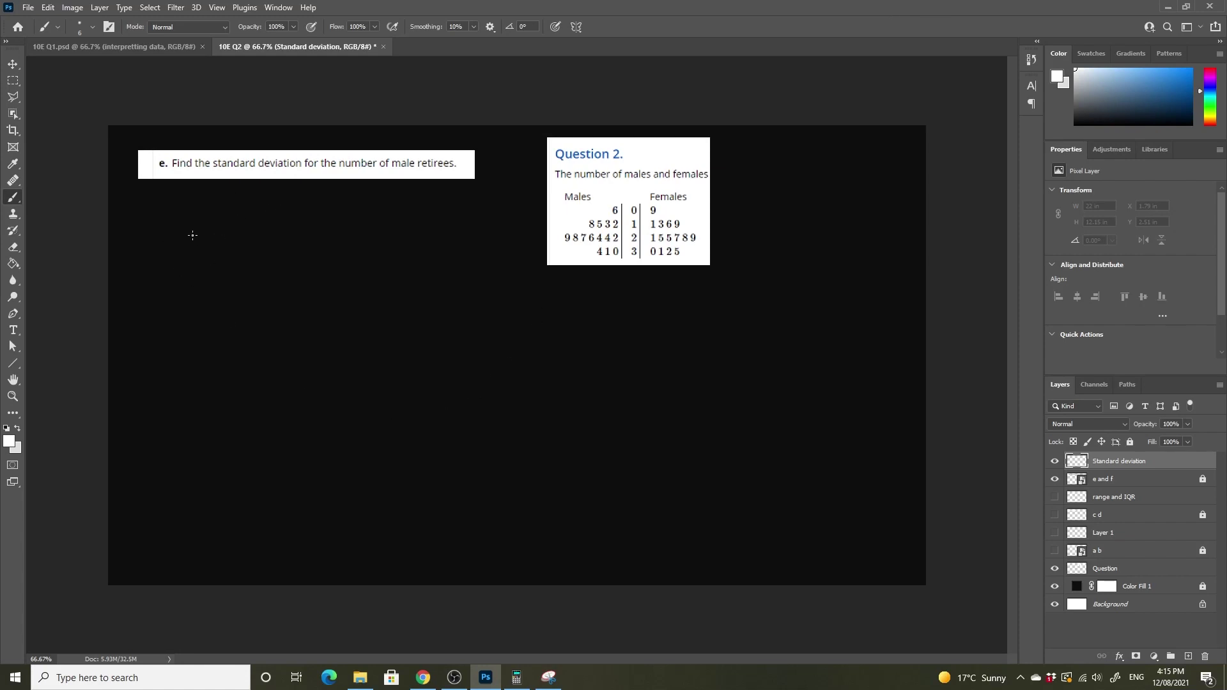
mouse_move(192, 235)
mouse_down()
mouse_move(213, 228)
mouse_move(220, 246)
mouse_move(258, 231)
mouse_move(285, 251)
mouse_move(297, 207)
mouse_move(371, 210)
mouse_move(307, 221)
mouse_move(329, 237)
mouse_move(370, 235)
mouse_up()
- Complete the formula with −x̄, the squared bracket, fraction line and n, then bring up the calculator
drag(369, 223, 388, 237)
drag(394, 218, 400, 225)
drag(308, 252, 396, 251)
drag(326, 281, 339, 276)
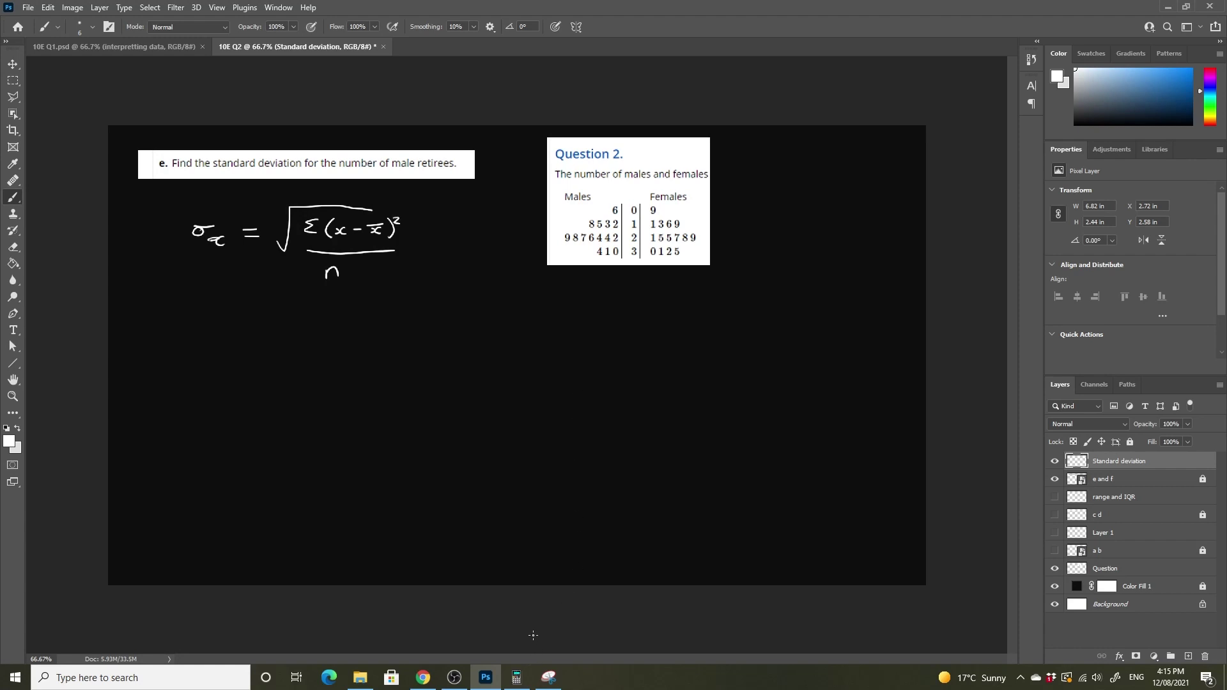
mouse_move(522, 681)
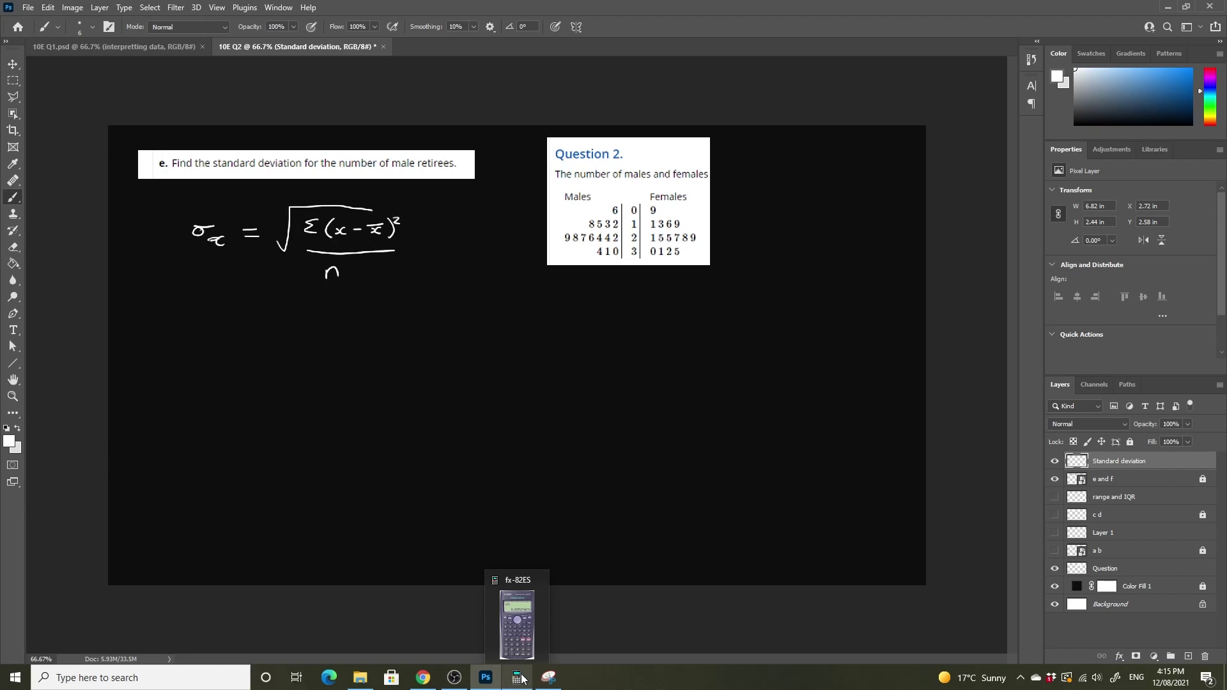
click(520, 678)
- Clear the fx-82ES, move it beside the plot, and select single-variable statistics mode
click(353, 378)
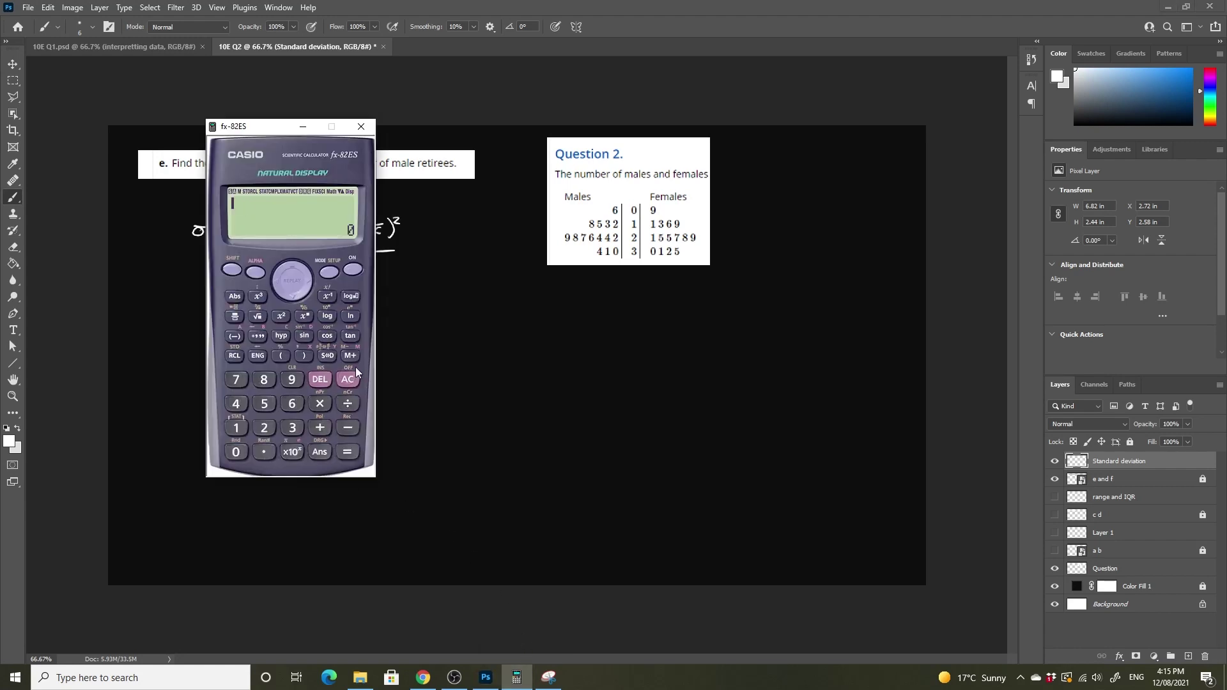
drag(255, 127, 798, 181)
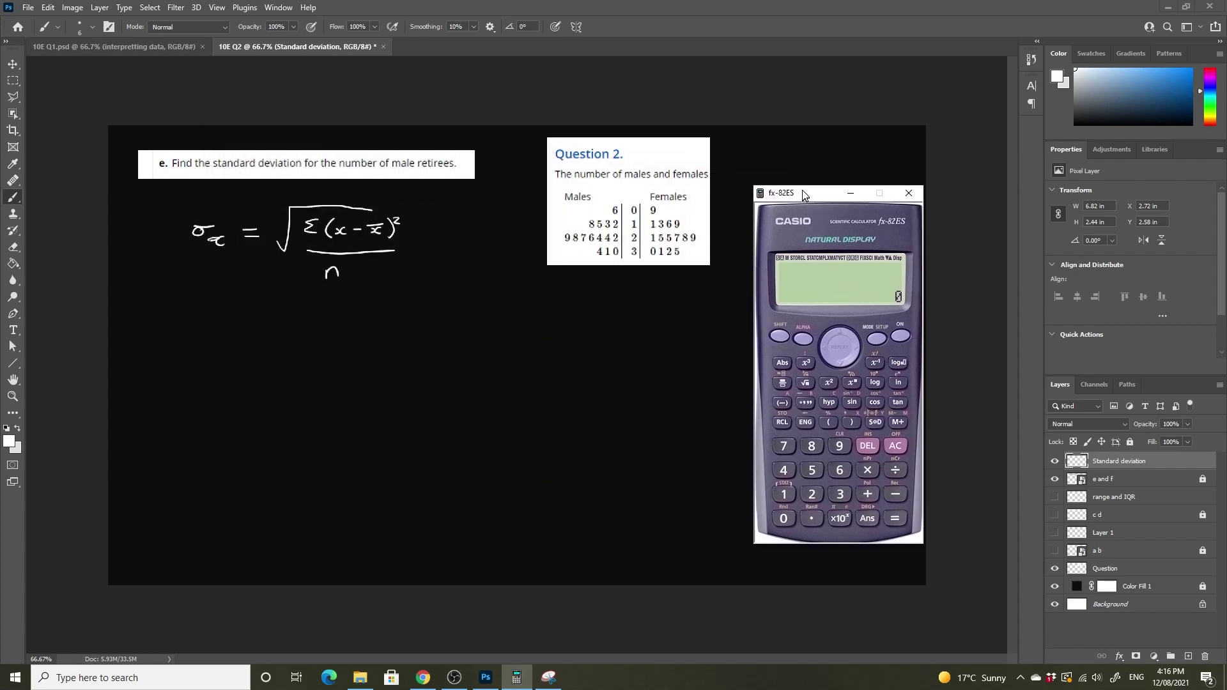
click(872, 323)
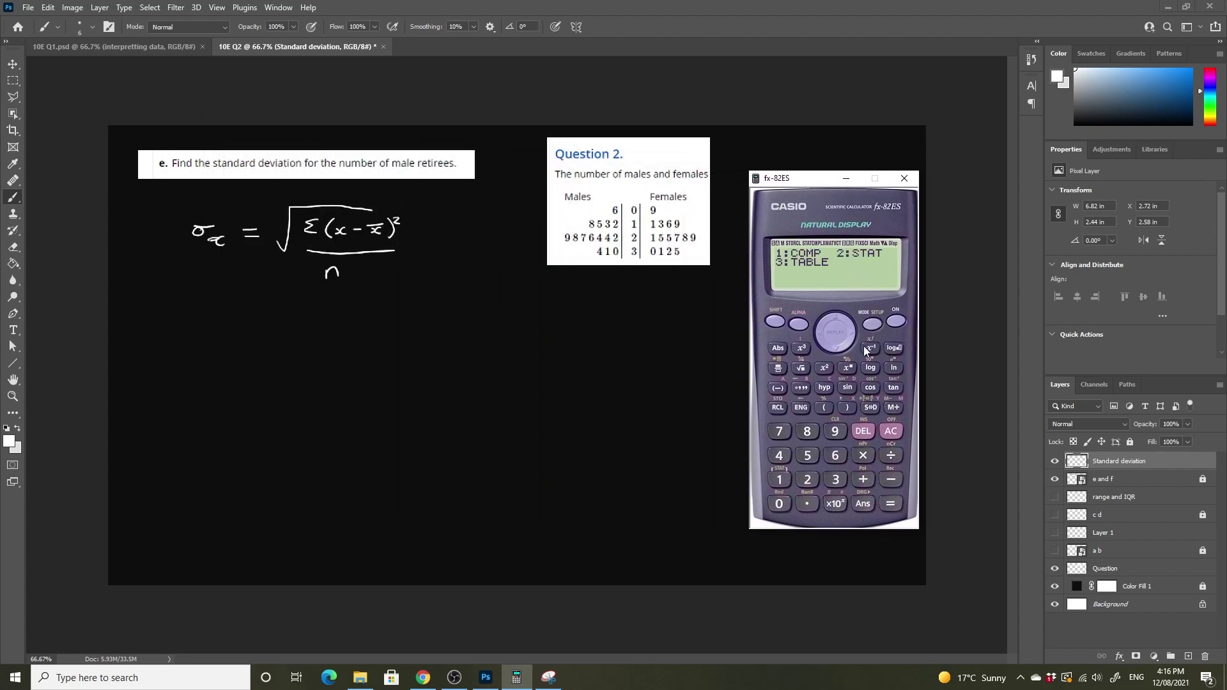
click(809, 479)
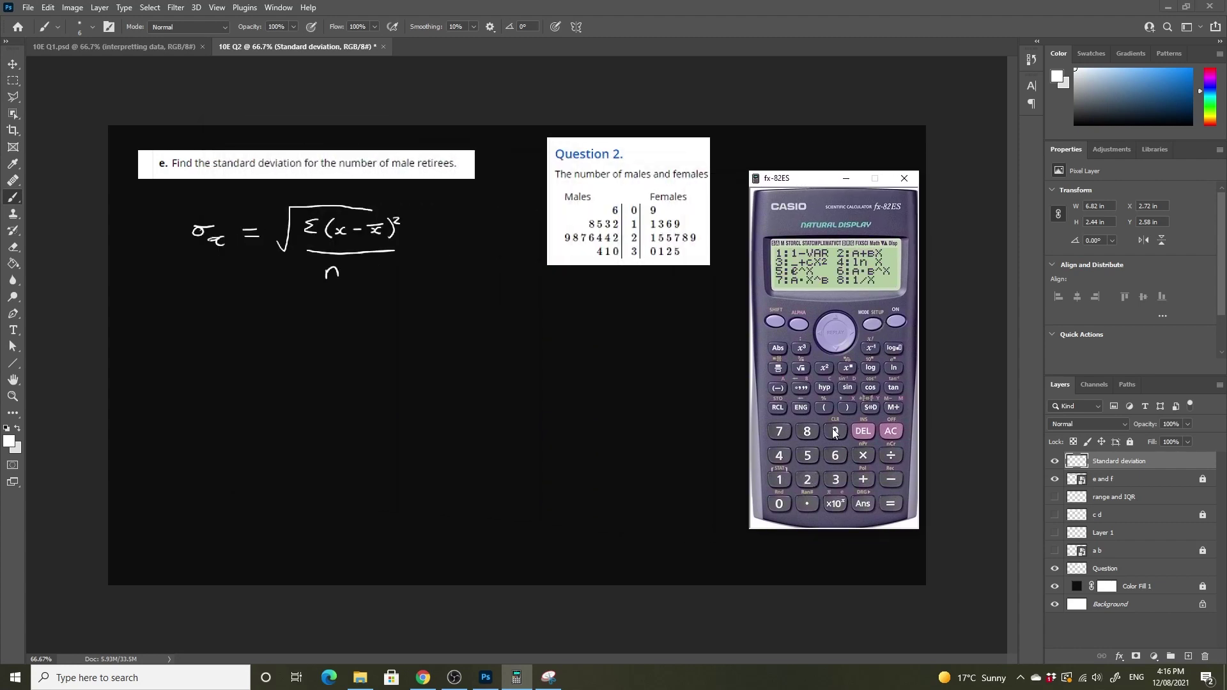
click(780, 480)
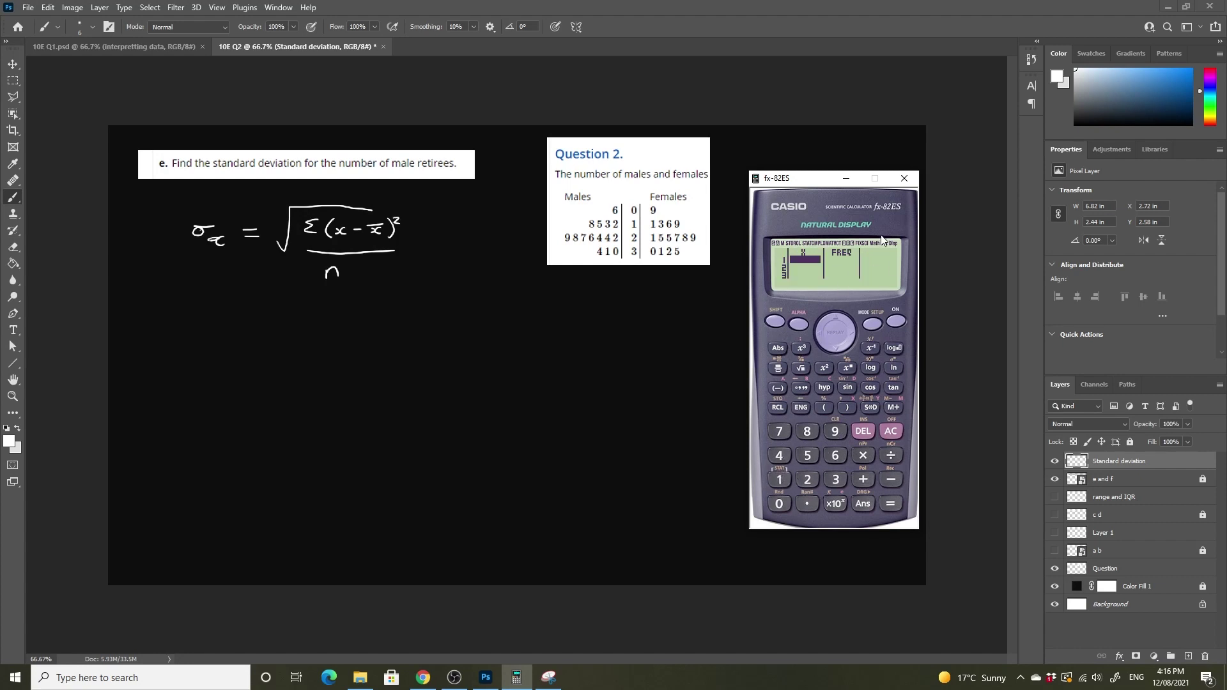
- Turn the statistics frequency column off in the calculator setup
click(779, 323)
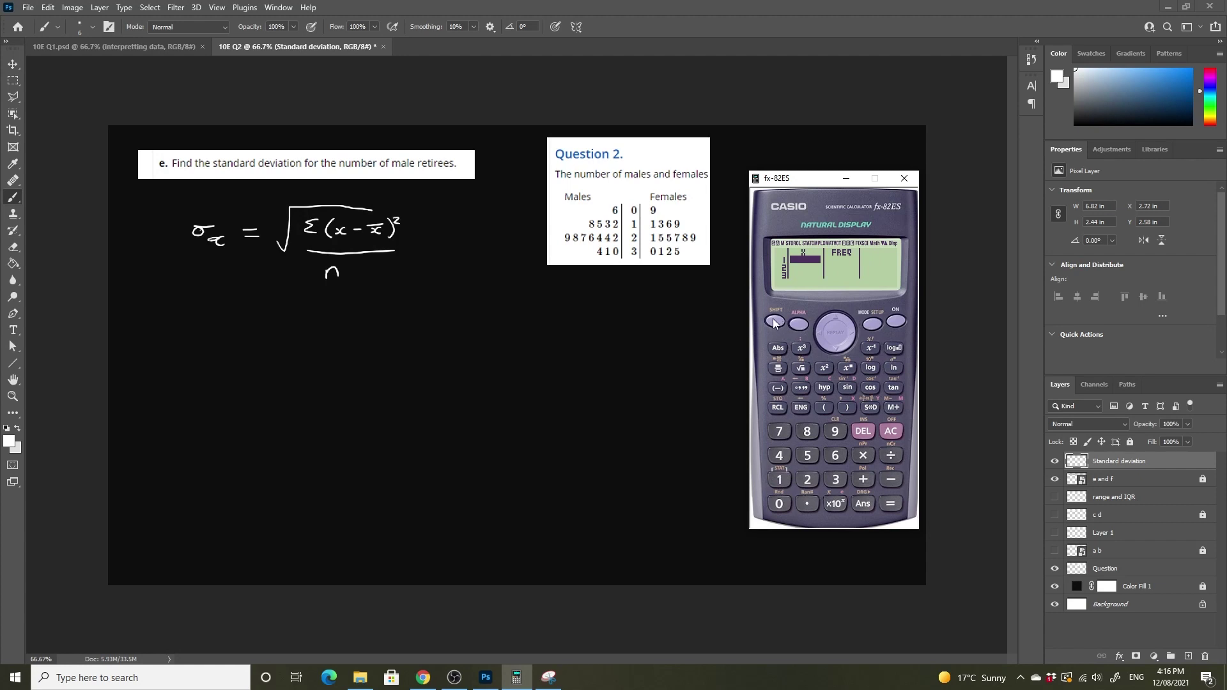
click(878, 324)
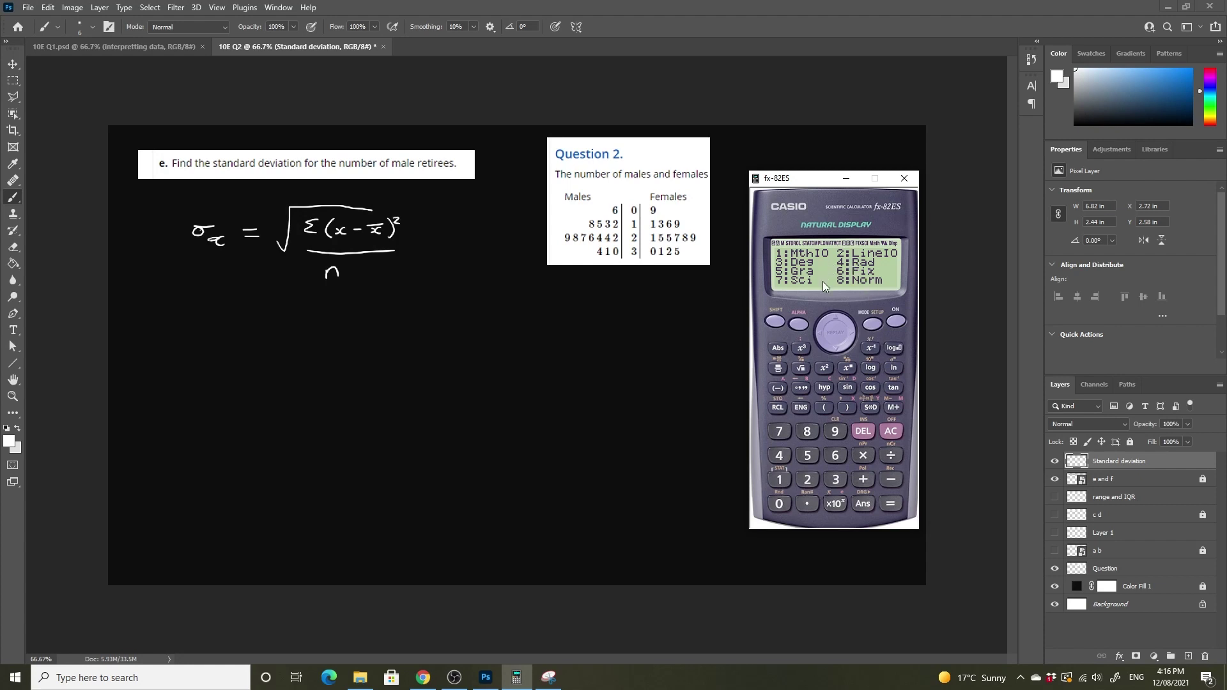
click(834, 348)
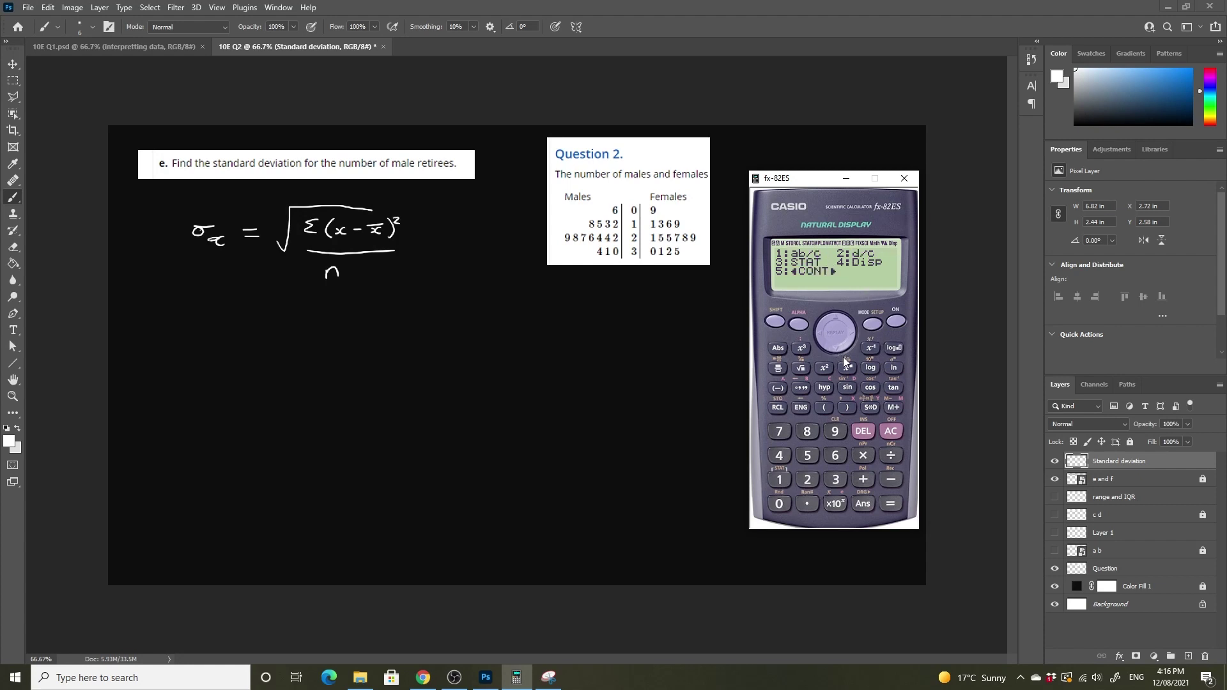
click(837, 479)
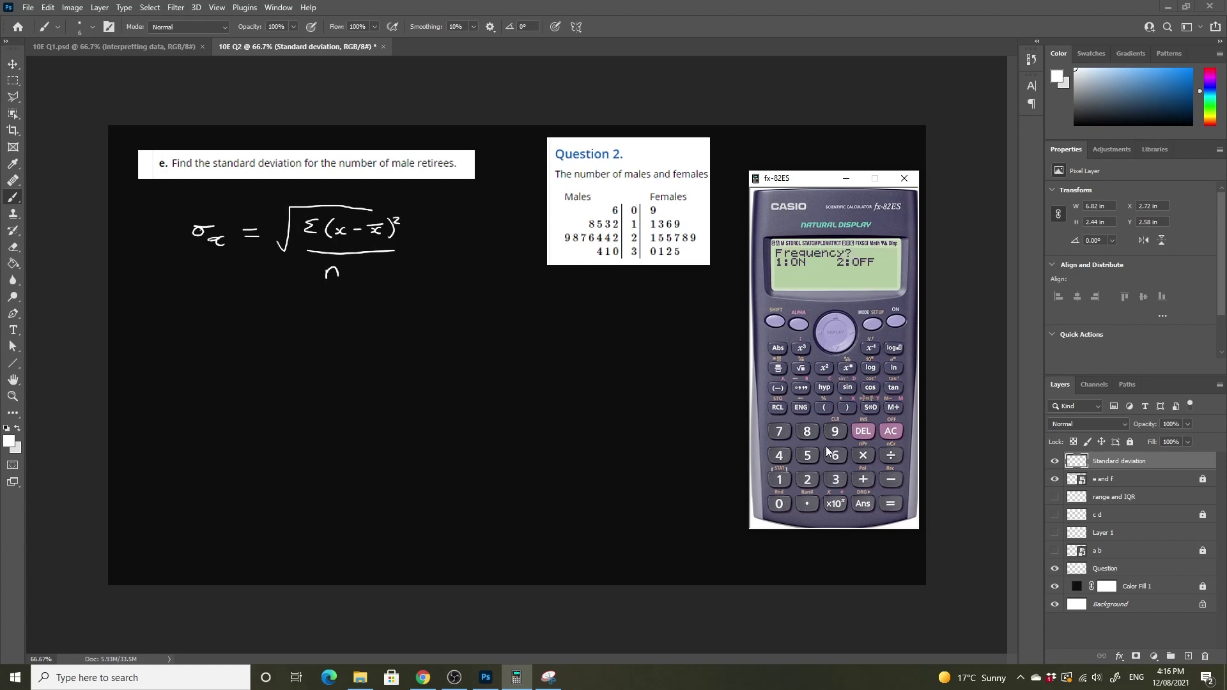
click(807, 479)
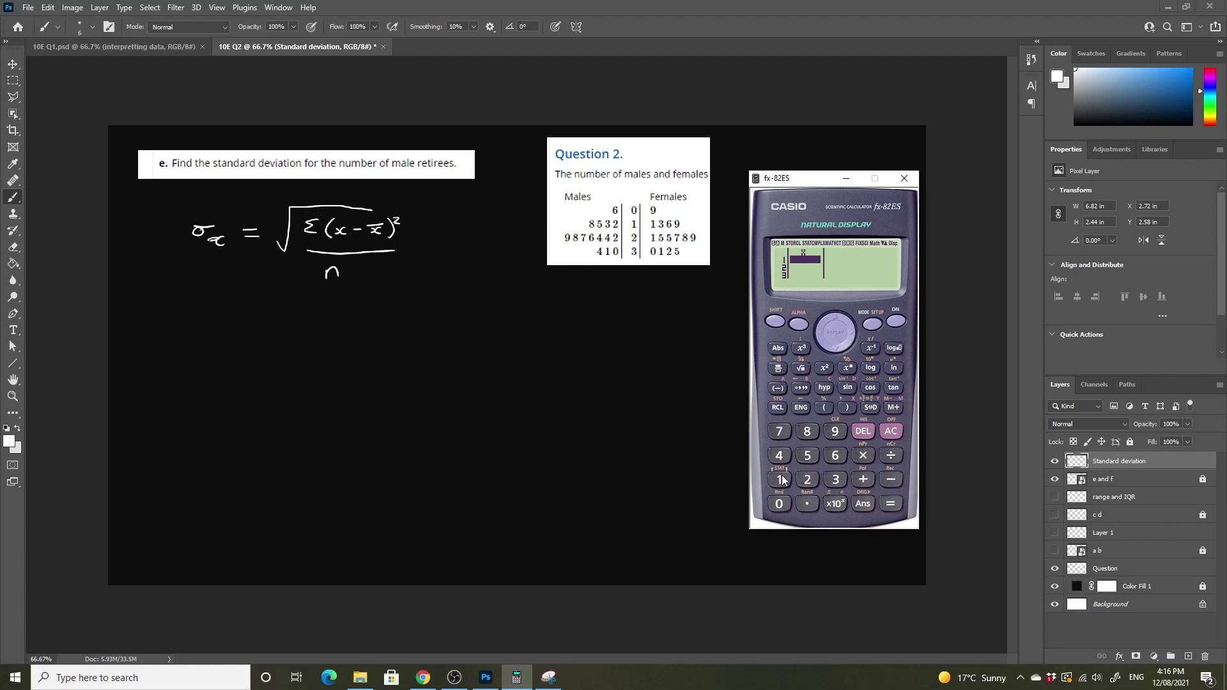
- Enter the first male values 6, 12, 13, 15 and 18 into the data table
click(782, 479)
click(835, 454)
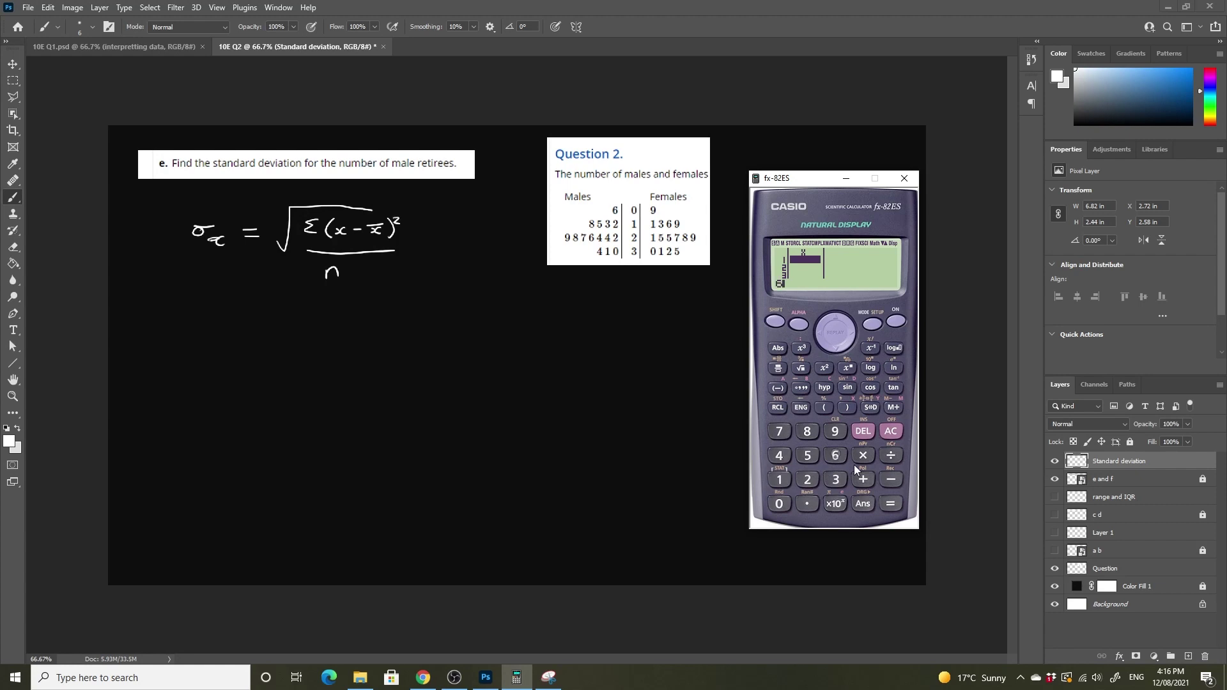
click(892, 504)
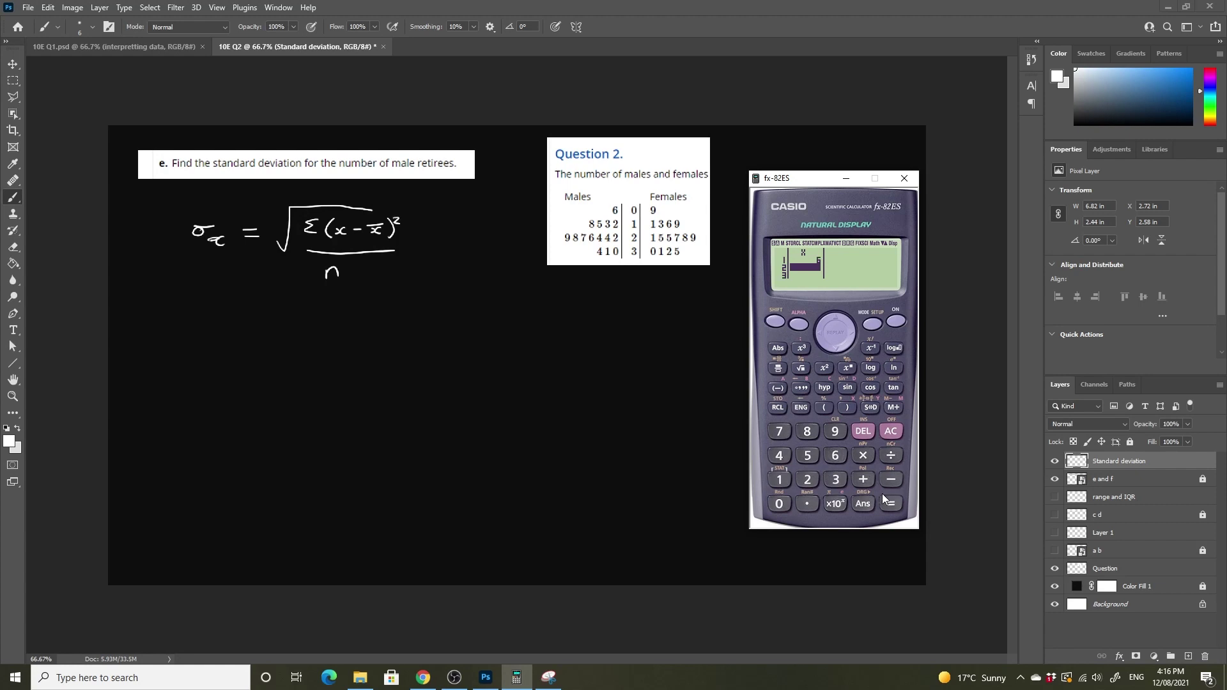
click(788, 474)
click(890, 505)
click(782, 478)
click(829, 477)
click(896, 505)
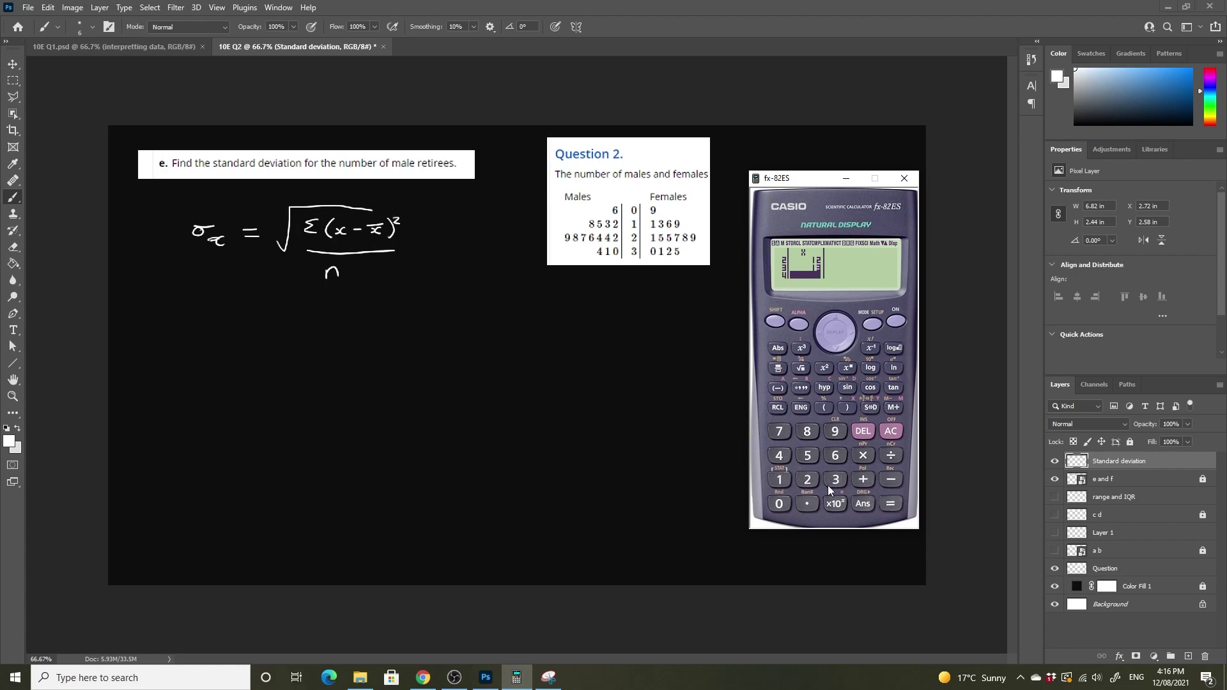
click(780, 479)
click(809, 456)
click(892, 506)
click(785, 478)
click(808, 433)
click(892, 505)
- Enter the male values 22, 24, 24, 26 and 27
double_click(808, 479)
click(890, 506)
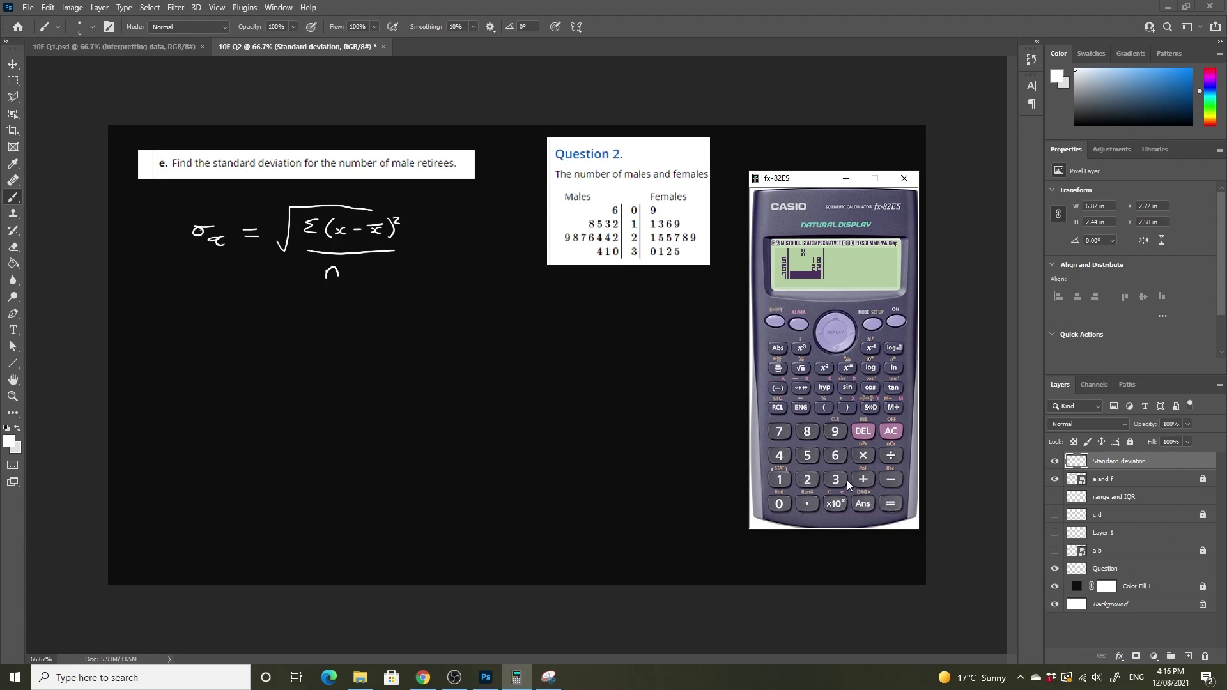
click(807, 480)
click(779, 455)
click(890, 505)
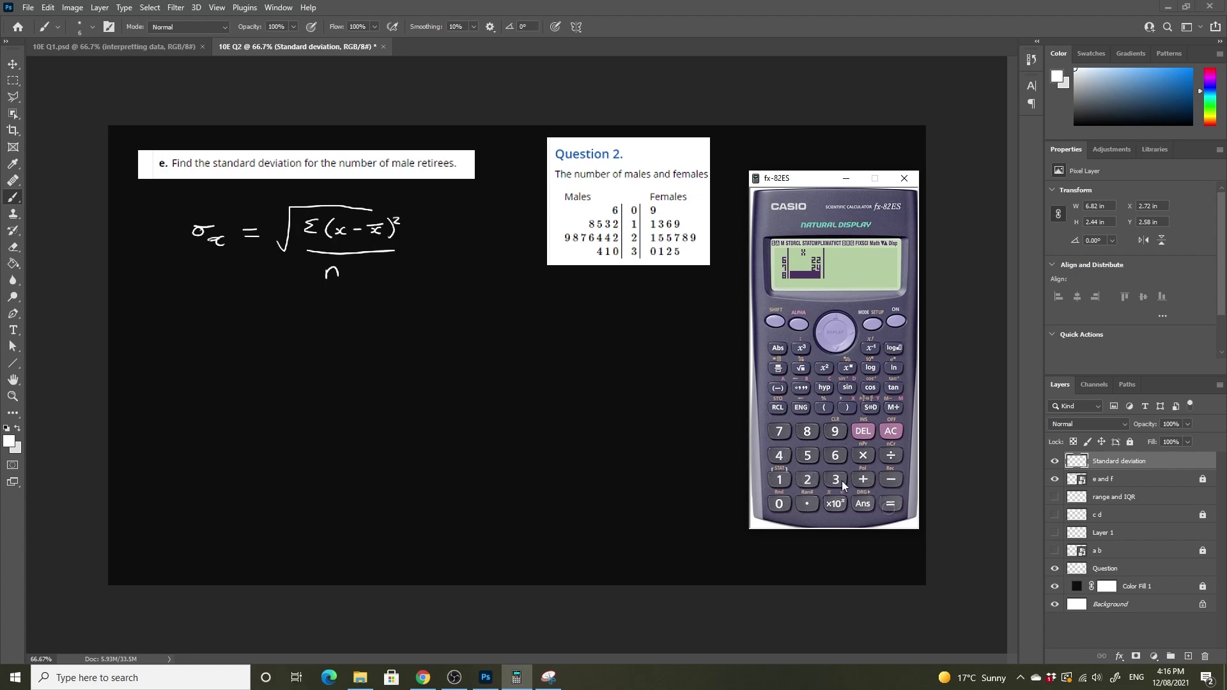
click(807, 480)
click(784, 455)
click(893, 506)
click(808, 478)
click(833, 456)
click(892, 505)
click(807, 474)
click(782, 432)
click(892, 503)
- Enter the remaining male values 28, 29, 30, 31 and 34
click(808, 478)
click(809, 434)
click(894, 503)
click(809, 475)
click(834, 433)
click(891, 504)
click(833, 479)
click(779, 503)
click(894, 506)
click(835, 480)
click(778, 480)
click(890, 504)
click(838, 480)
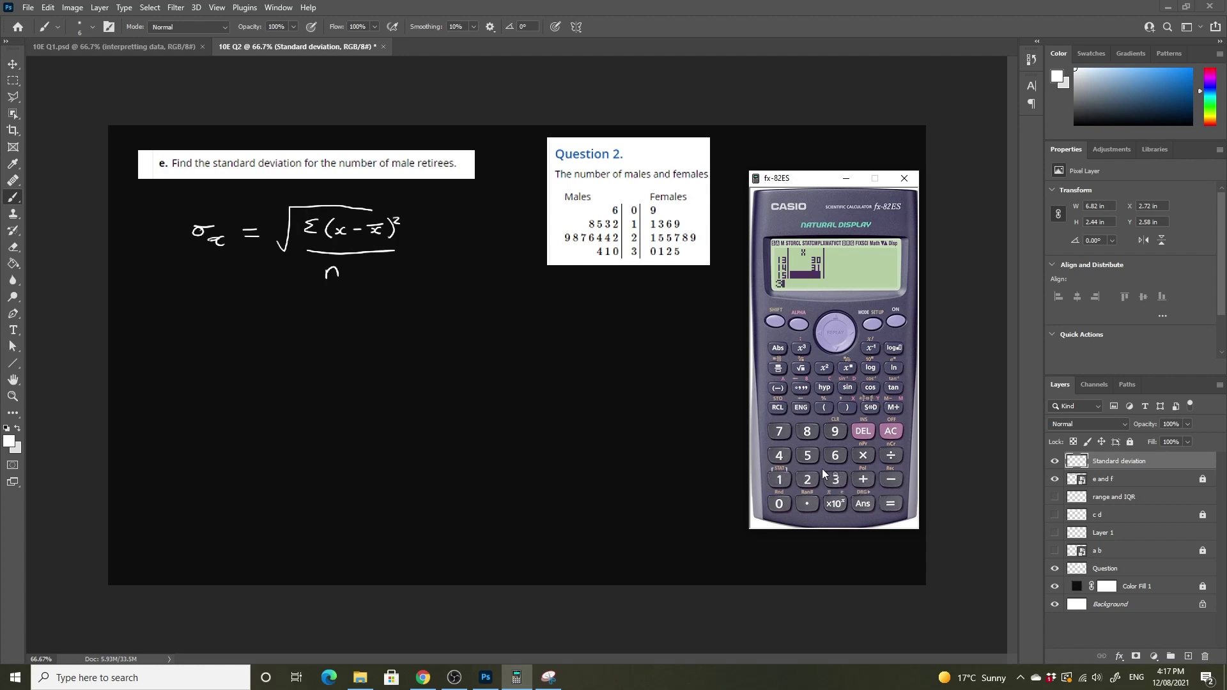
click(779, 456)
click(891, 505)
- Calculate the males' population standard deviation σx, giving 7.829857385
click(894, 430)
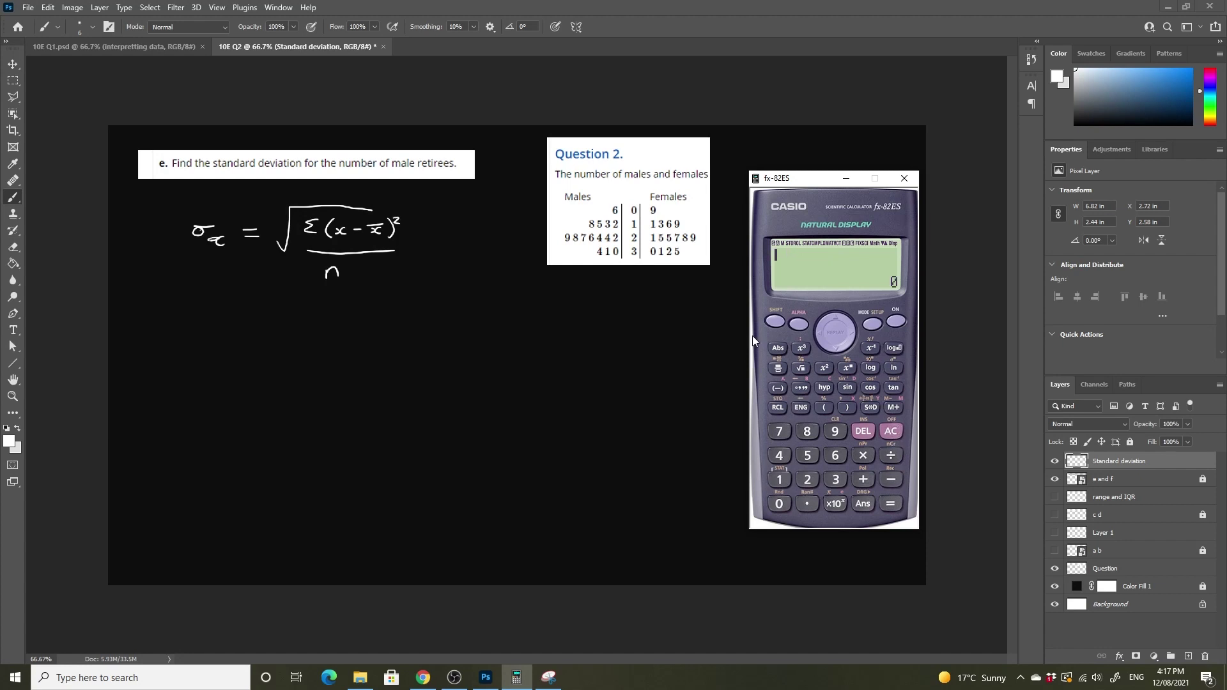
click(781, 479)
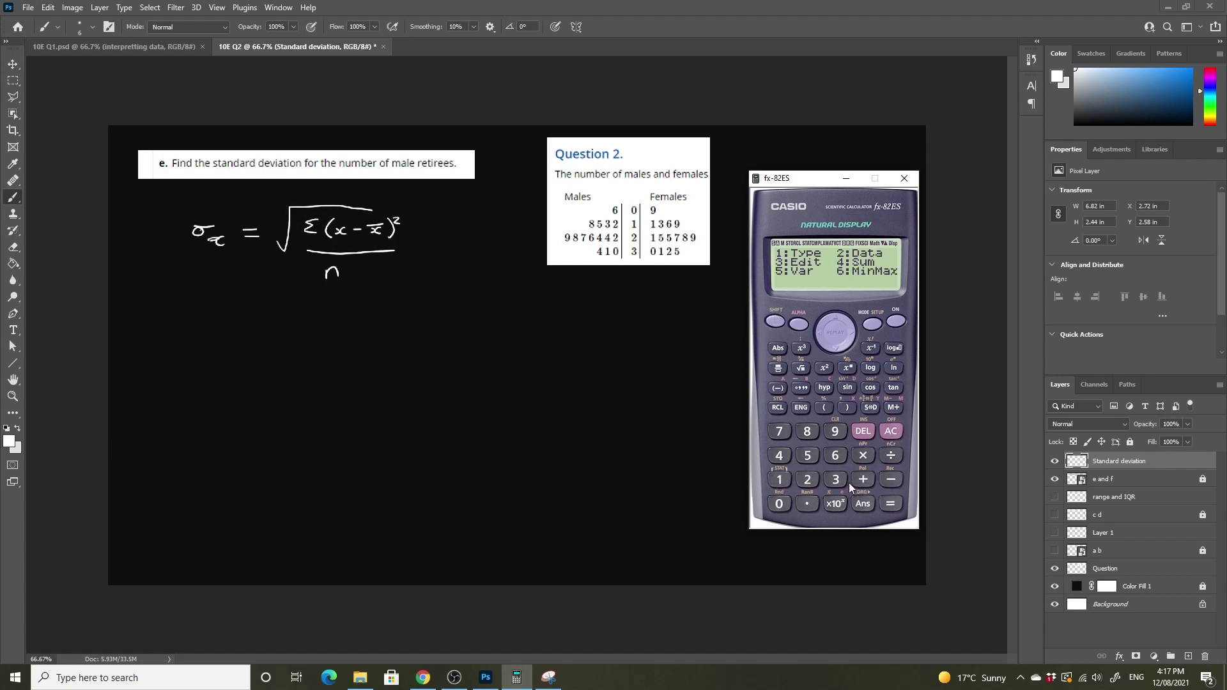
click(809, 454)
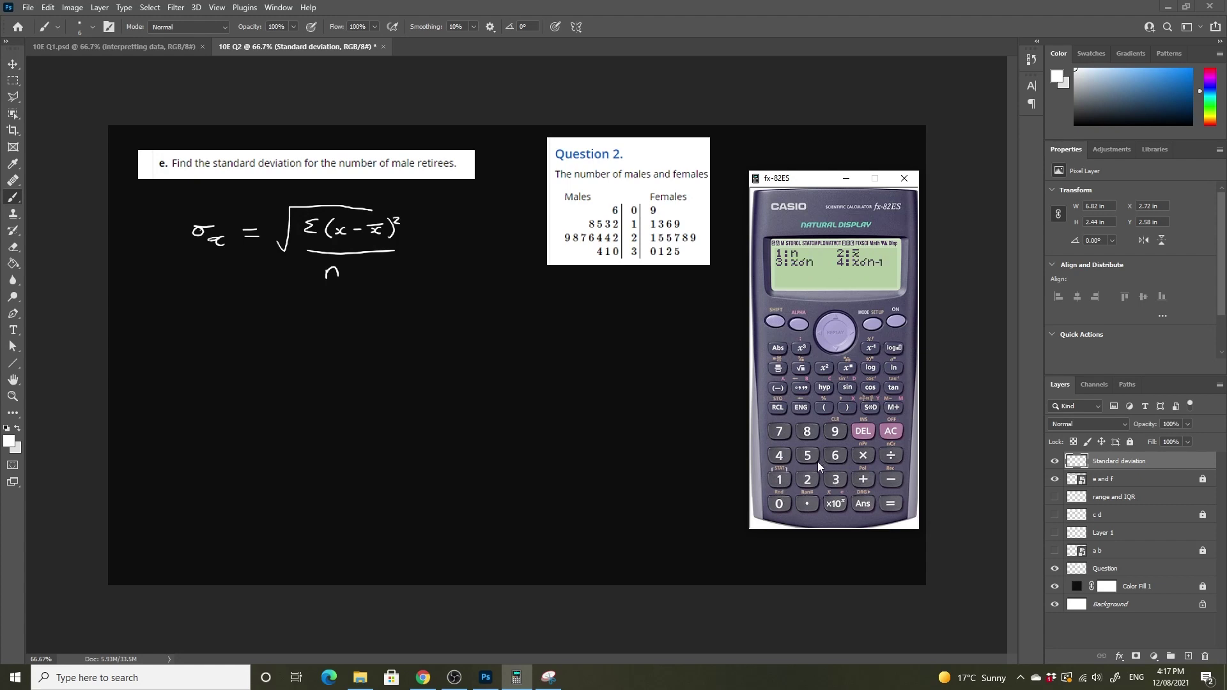
click(836, 477)
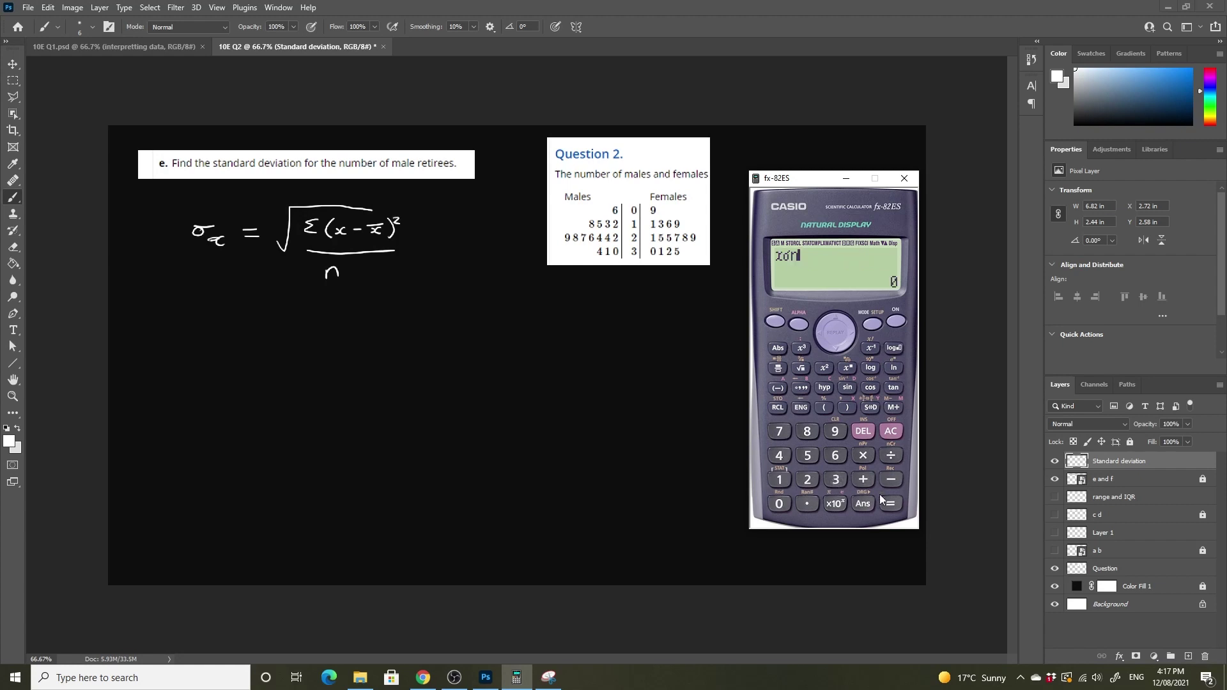
click(892, 504)
- Handwrite "Males σx = 7.8 (to 1 d.p.)" beneath the formula
click(255, 316)
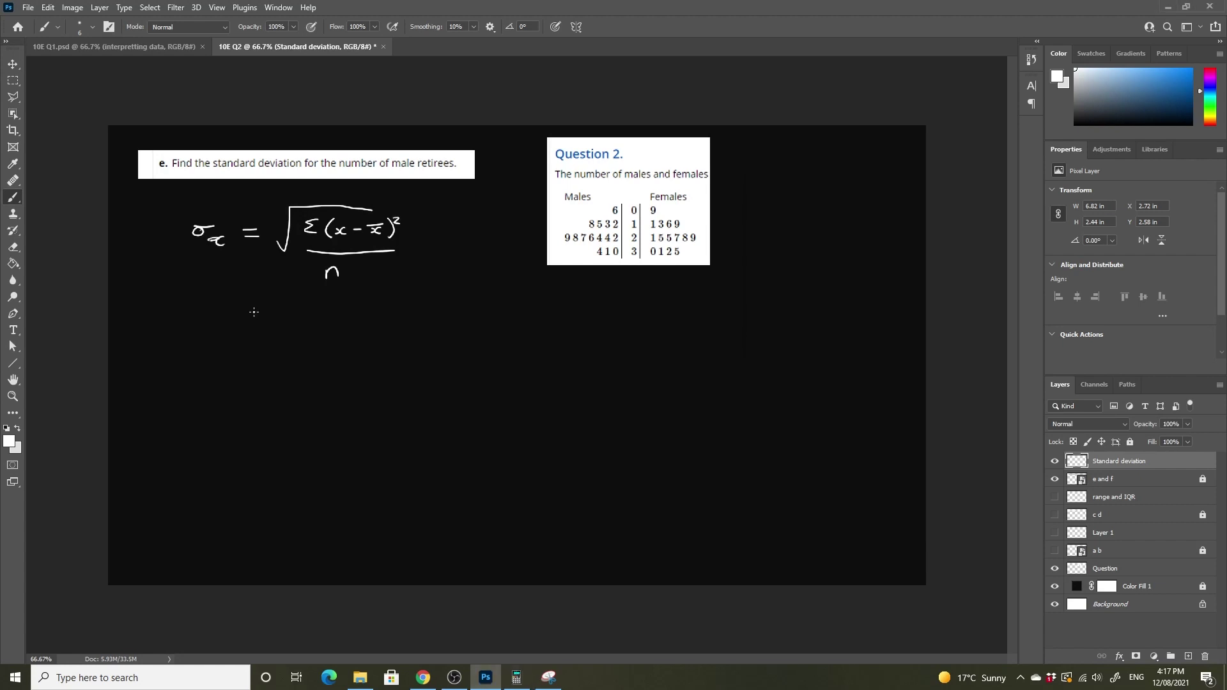
mouse_move(207, 331)
mouse_down()
mouse_move(214, 317)
mouse_move(220, 329)
mouse_up()
drag(235, 323, 260, 330)
mouse_move(191, 360)
mouse_down()
mouse_move(183, 368)
mouse_move(200, 359)
mouse_move(203, 379)
mouse_move(238, 362)
mouse_up()
mouse_move(225, 370)
mouse_down()
mouse_move(265, 375)
mouse_move(293, 355)
mouse_move(330, 371)
mouse_move(344, 363)
mouse_up()
click(274, 372)
drag(327, 348, 326, 372)
drag(367, 350, 366, 371)
drag(393, 362, 425, 372)
click(410, 372)
drag(445, 345, 443, 376)
click(440, 371)
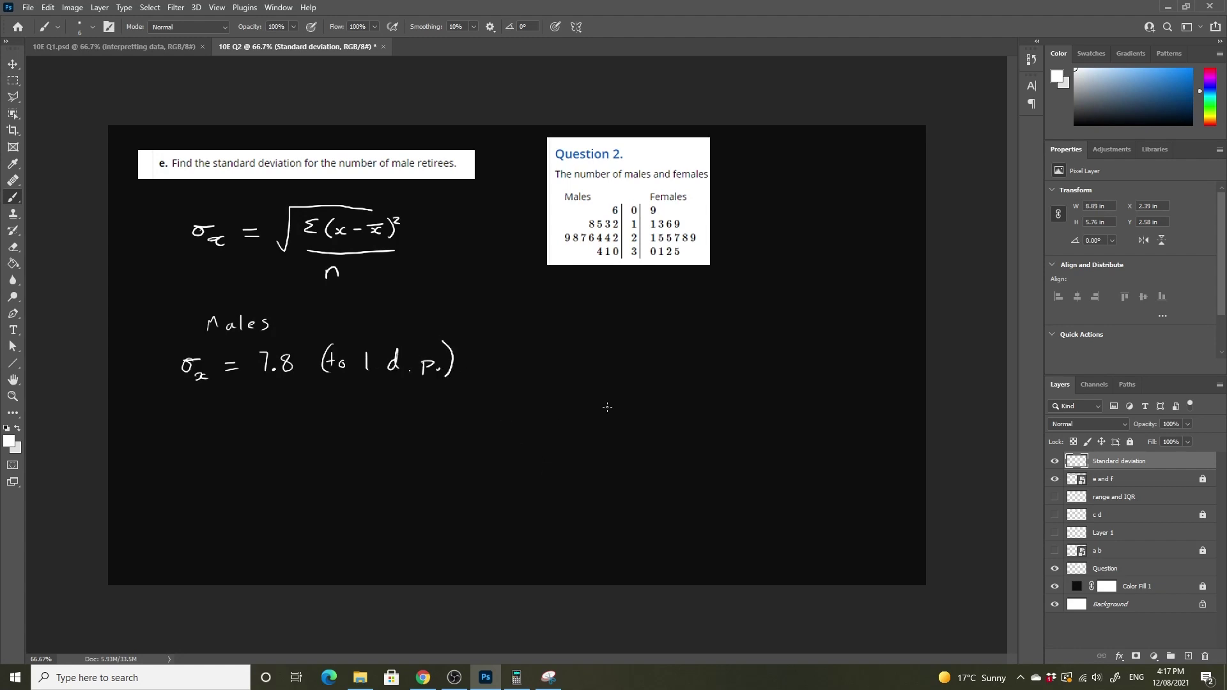
- Handwrite an underlined "Females" heading on the right below the Question 2 box
mouse_move(615, 299)
mouse_down()
mouse_move(601, 321)
mouse_move(631, 322)
mouse_up()
drag(636, 313, 669, 324)
mouse_move(674, 305)
mouse_down()
mouse_move(676, 323)
mouse_move(703, 325)
mouse_up()
drag(590, 332, 728, 338)
- Bring back the calculator, clear the male result, and restart single-variable statistics mode
click(517, 677)
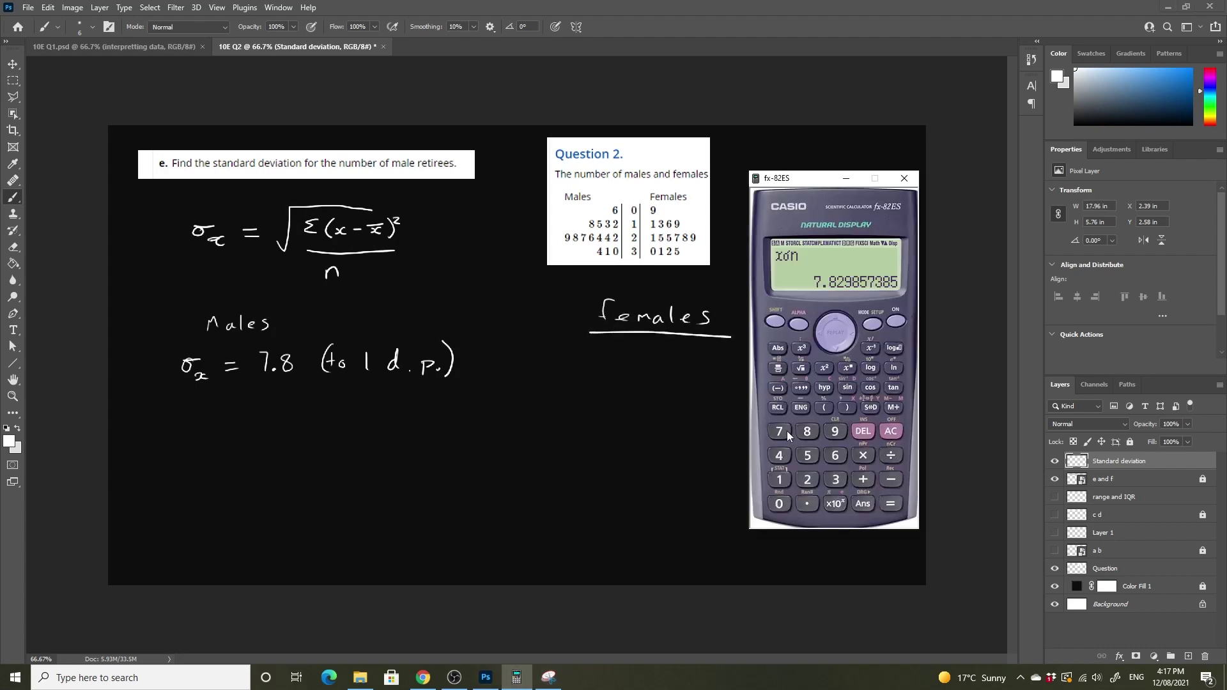
click(890, 431)
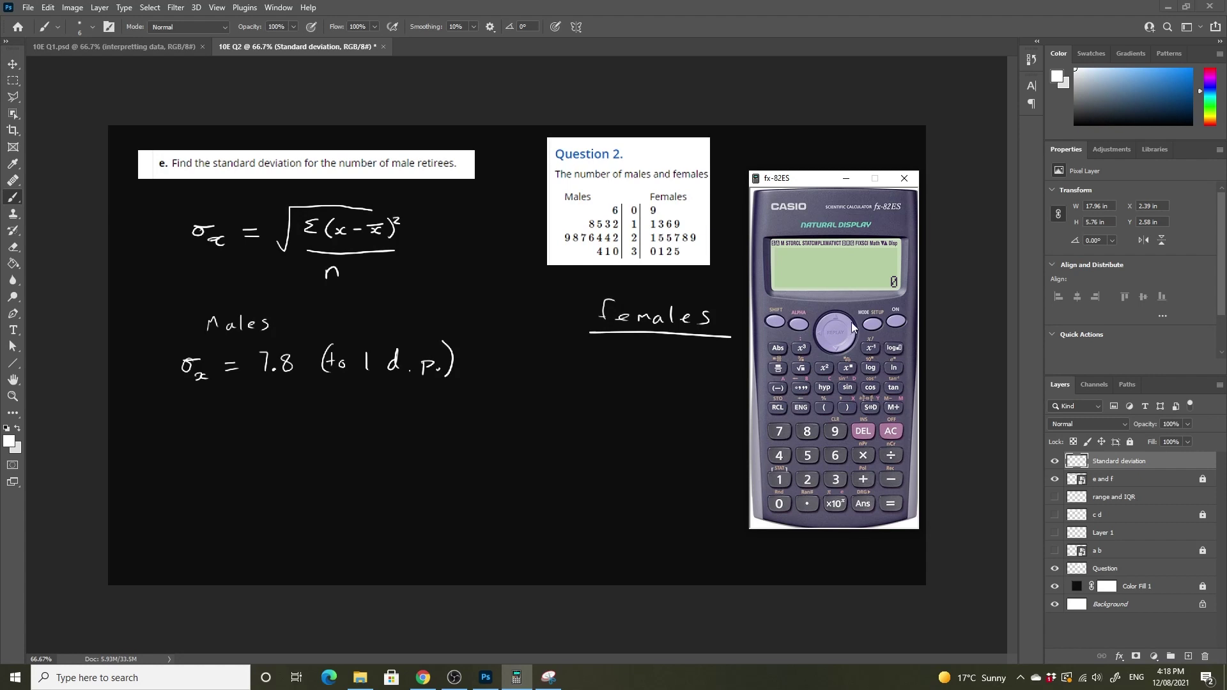
click(870, 324)
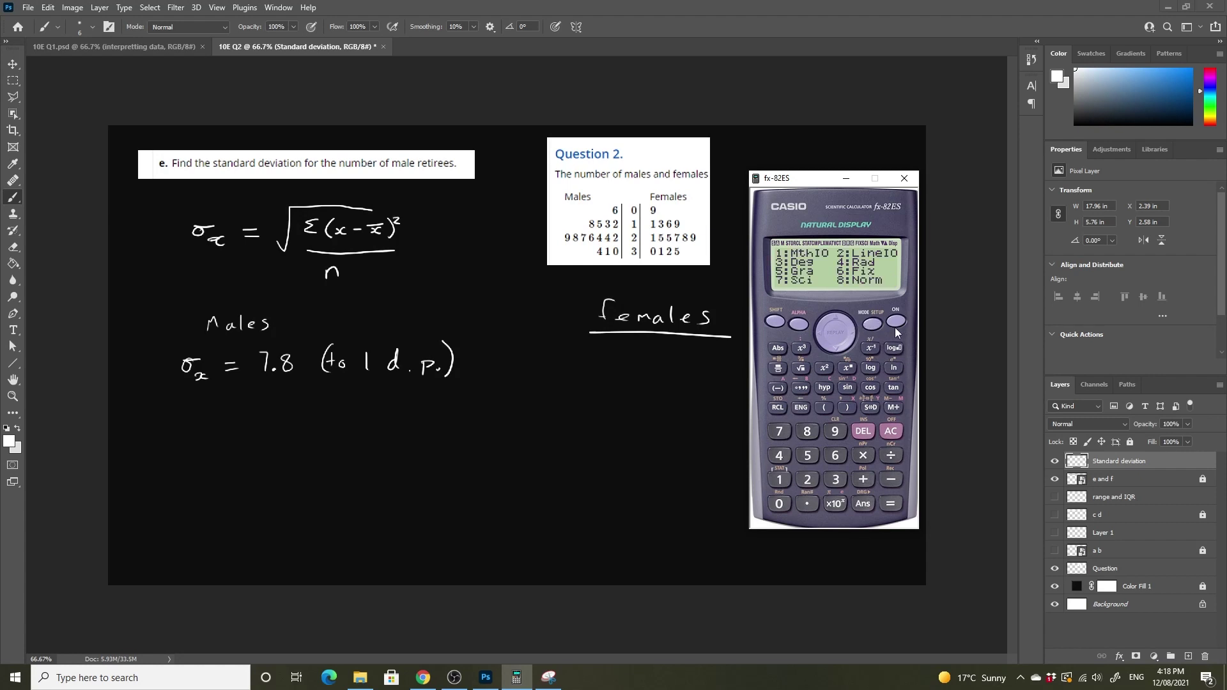
click(889, 432)
click(869, 323)
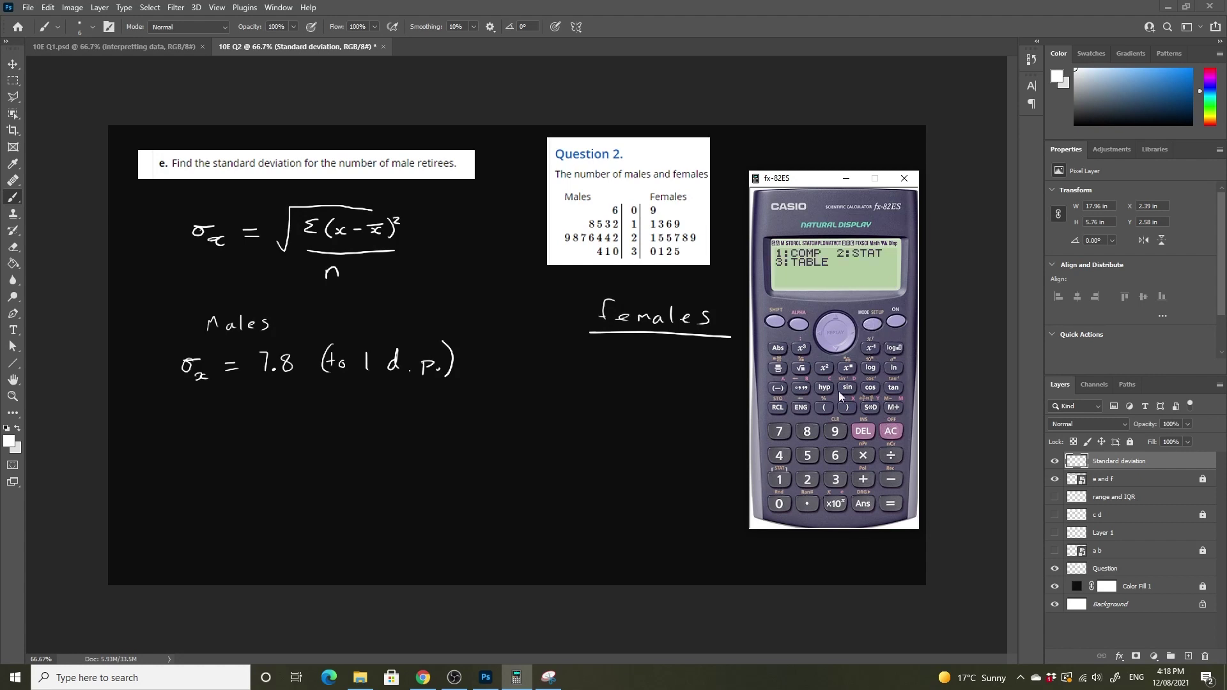
click(807, 478)
click(780, 472)
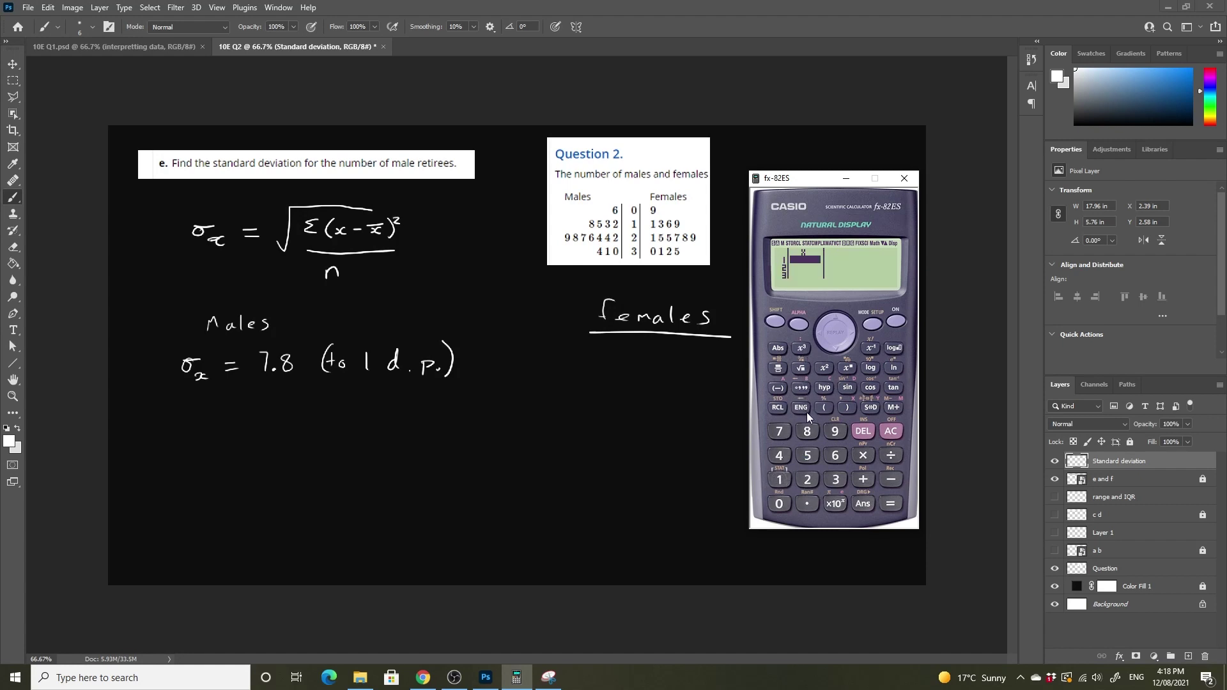
- Enter the first female values, including 9, 11, 13 and 21
click(836, 430)
click(890, 504)
click(779, 479)
click(894, 504)
click(779, 479)
click(835, 479)
click(890, 503)
text(3)
key(Return)
text(1)
click(836, 431)
click(891, 504)
text(21)
click(894, 507)
- Enter the female values 25, 25, 27 and 28
click(807, 479)
click(807, 455)
click(890, 503)
click(808, 480)
click(810, 455)
click(888, 503)
click(811, 479)
click(786, 429)
click(891, 503)
click(807, 479)
click(806, 431)
click(890, 504)
- Enter the remaining female values, including 29, 30 and the last value 35
click(804, 479)
click(836, 432)
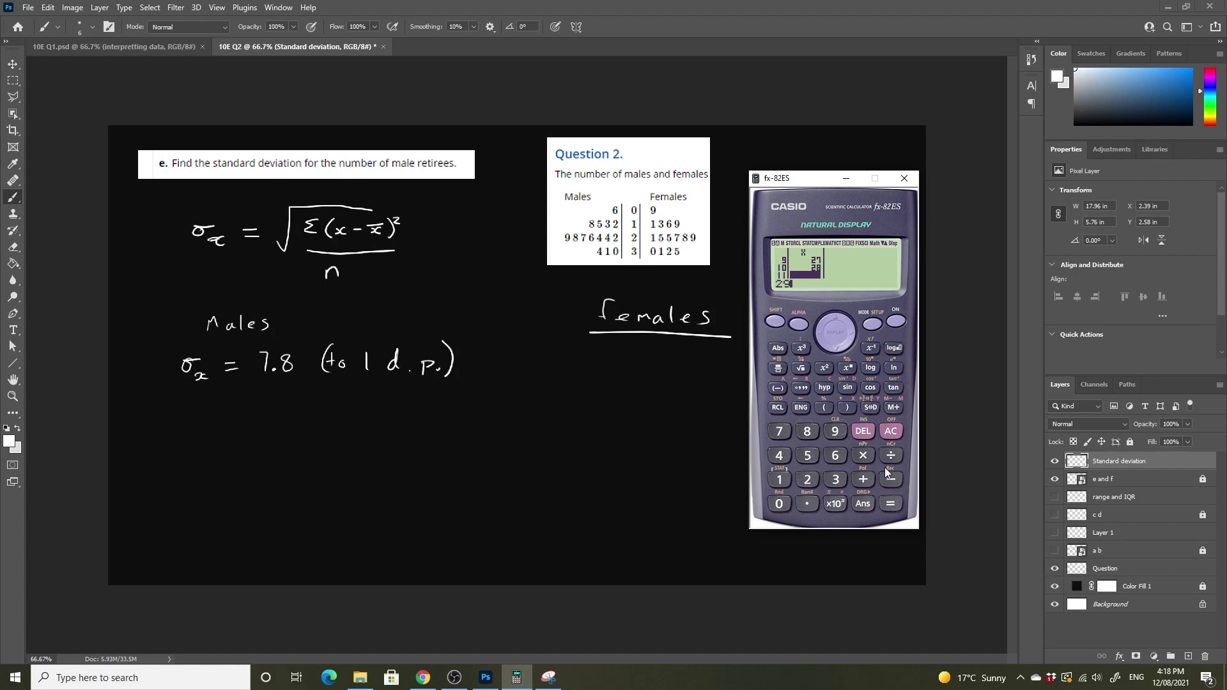
click(889, 503)
click(834, 480)
click(779, 503)
click(890, 503)
click(837, 479)
click(808, 478)
click(889, 503)
click(808, 455)
click(891, 504)
- Calculate the females' population standard deviation σx, giving 7.872314357
click(890, 432)
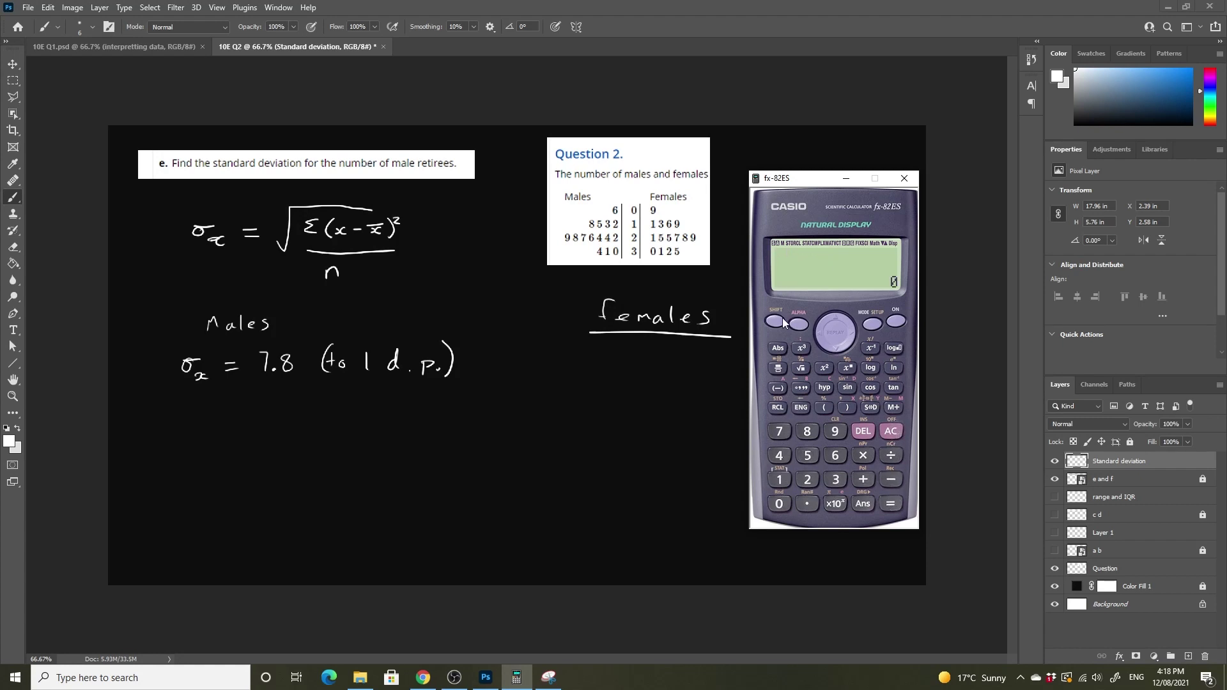
click(780, 480)
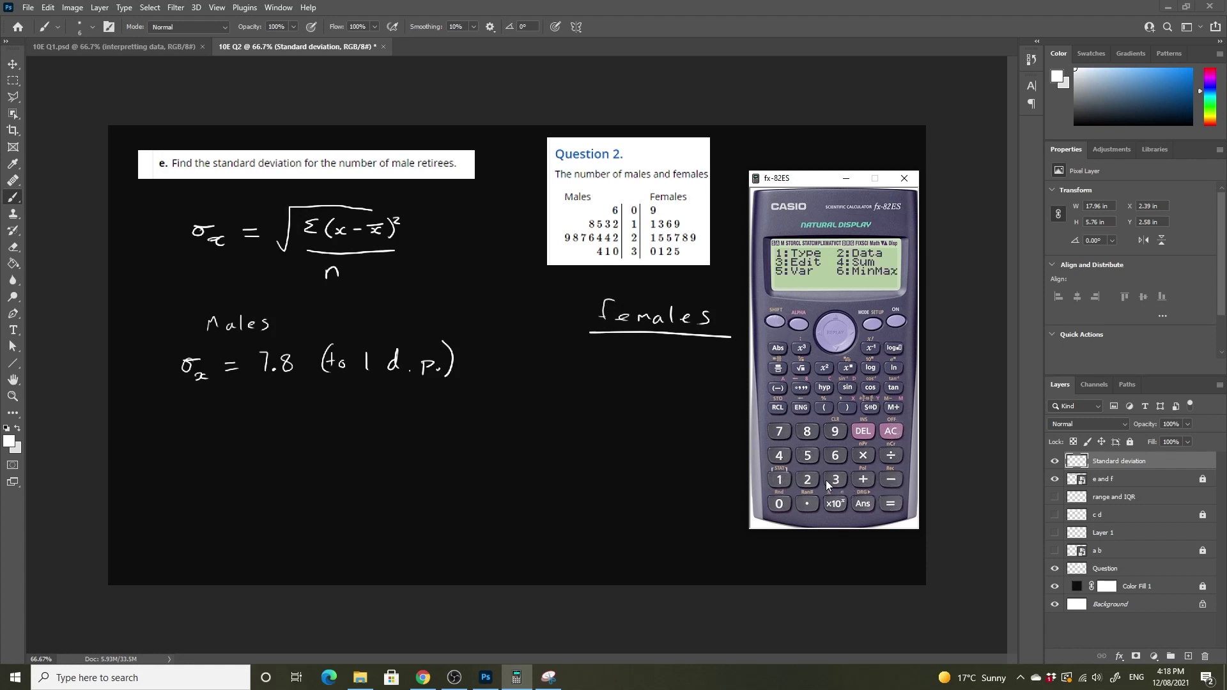
click(807, 457)
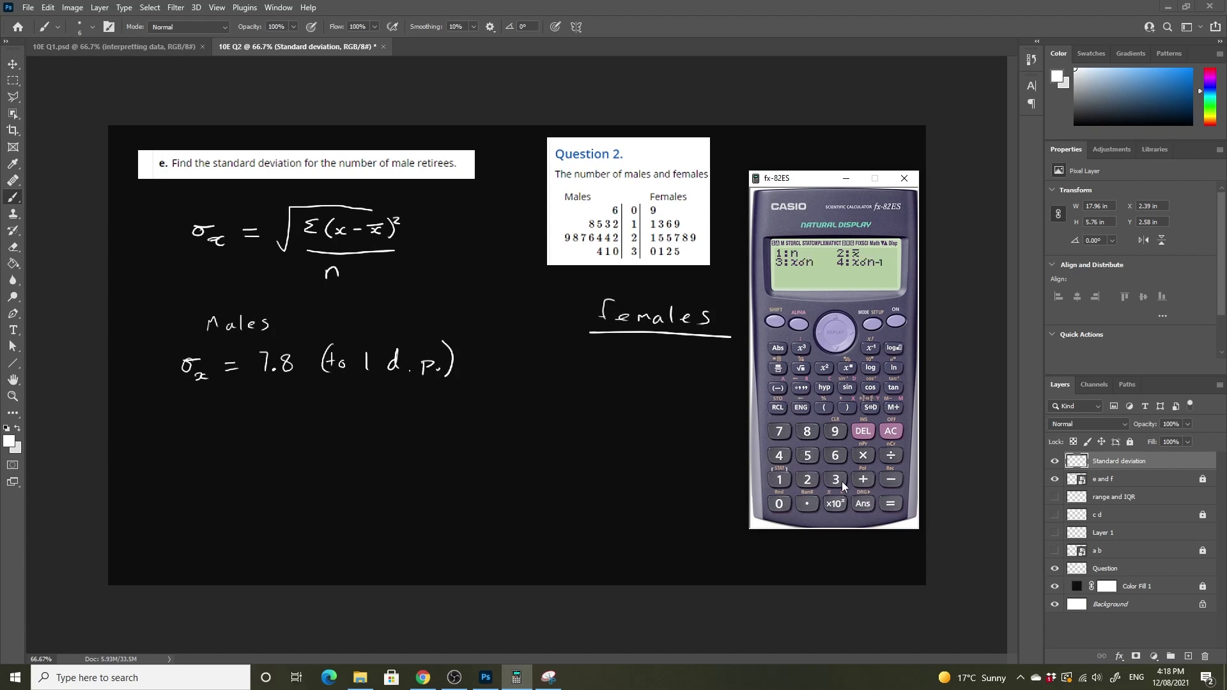
click(835, 479)
click(891, 504)
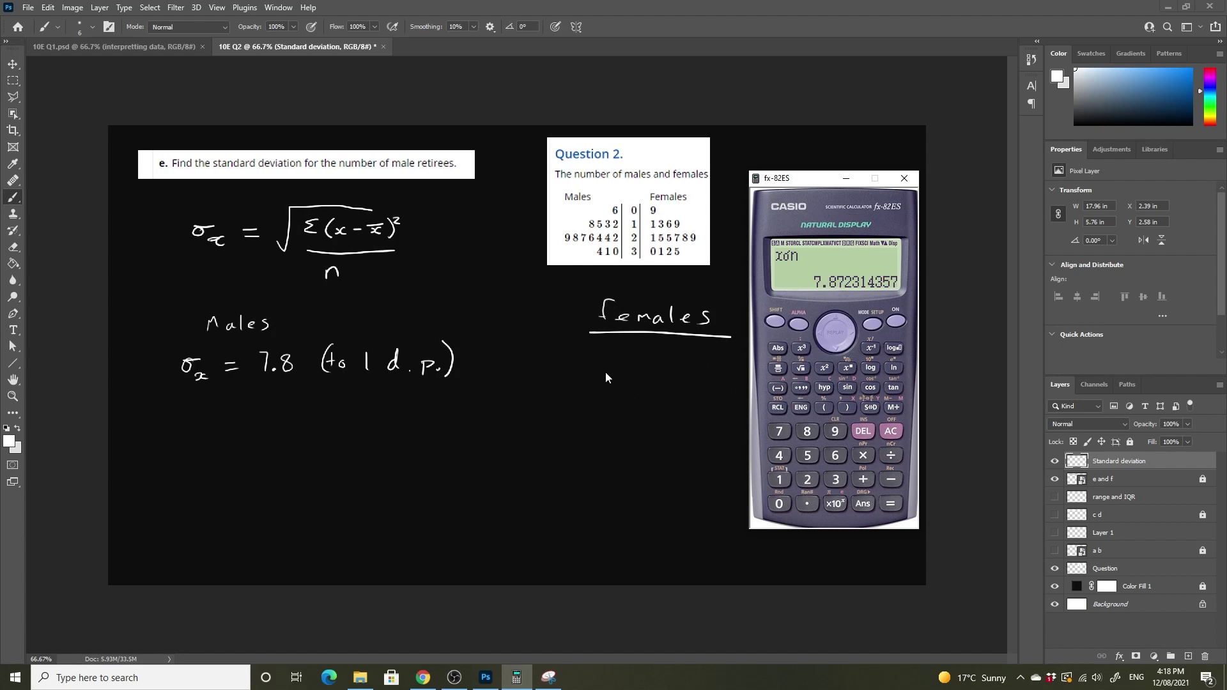
- Handwrite "σx = 7.9 (to 1 d.p.)" under Females, then restore the OBS recorder
mouse_move(621, 363)
mouse_down()
mouse_move(610, 357)
mouse_move(633, 362)
mouse_move(640, 381)
mouse_up()
mouse_move(665, 366)
mouse_down()
mouse_move(706, 367)
mouse_move(704, 379)
mouse_move(727, 365)
mouse_move(726, 382)
mouse_move(765, 386)
mouse_up()
click(716, 375)
drag(780, 361, 779, 384)
drag(775, 372, 844, 381)
mouse_move(852, 357)
mouse_down()
mouse_move(854, 384)
mouse_move(895, 392)
mouse_up()
click(860, 382)
click(886, 380)
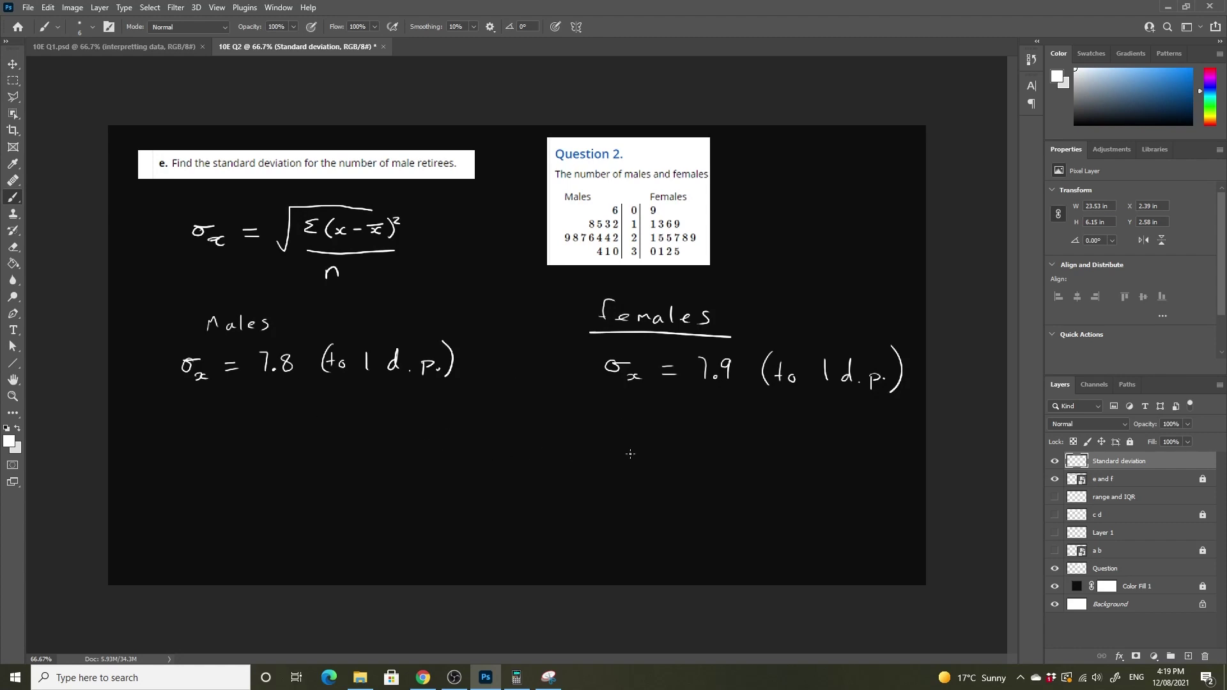
click(454, 681)
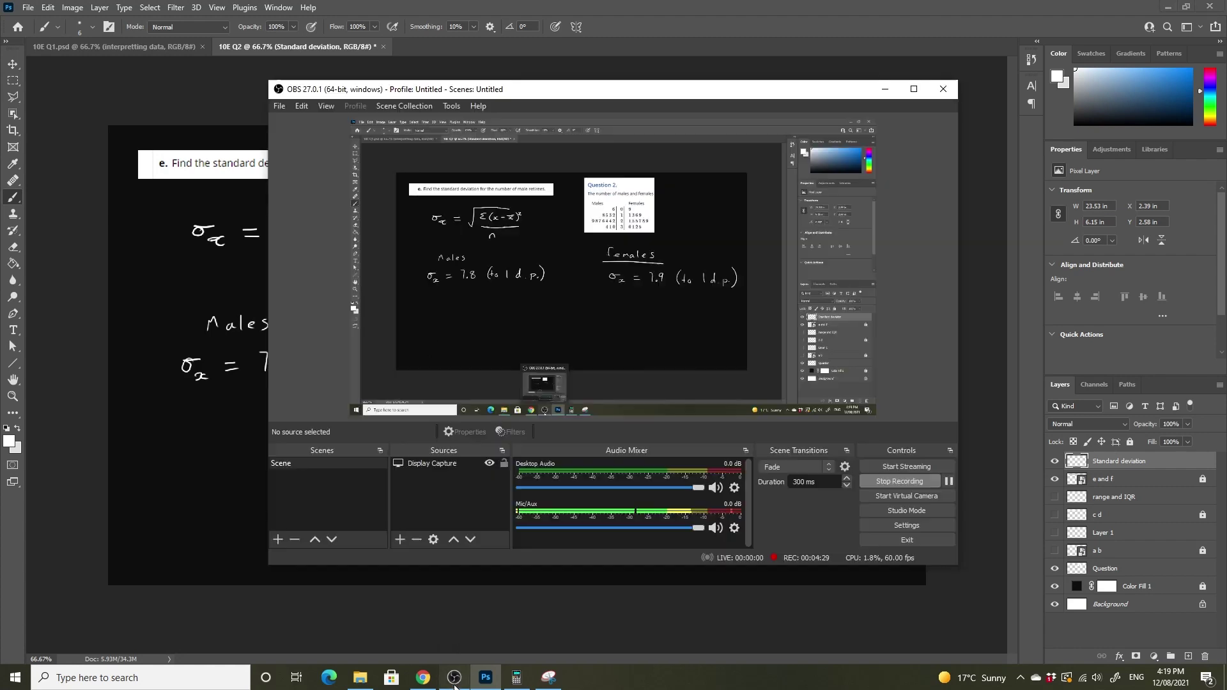